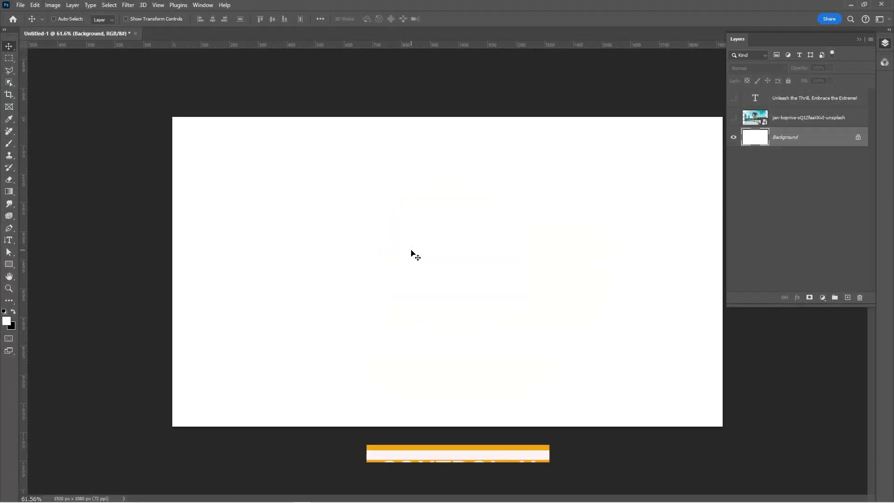
Step: Cancel the new-document dialog and add a Solid Color fill layer set to #b7c9ce
key("ctrl+n")
left_click(321, 192)
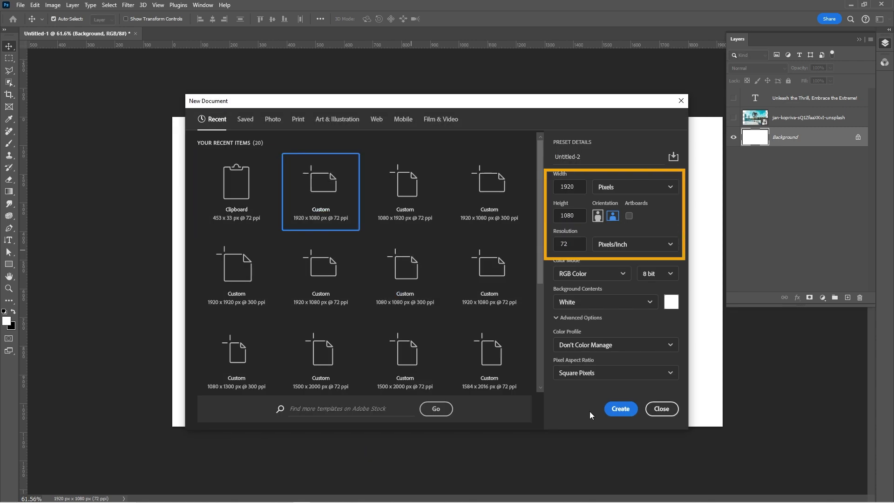
left_click(662, 409)
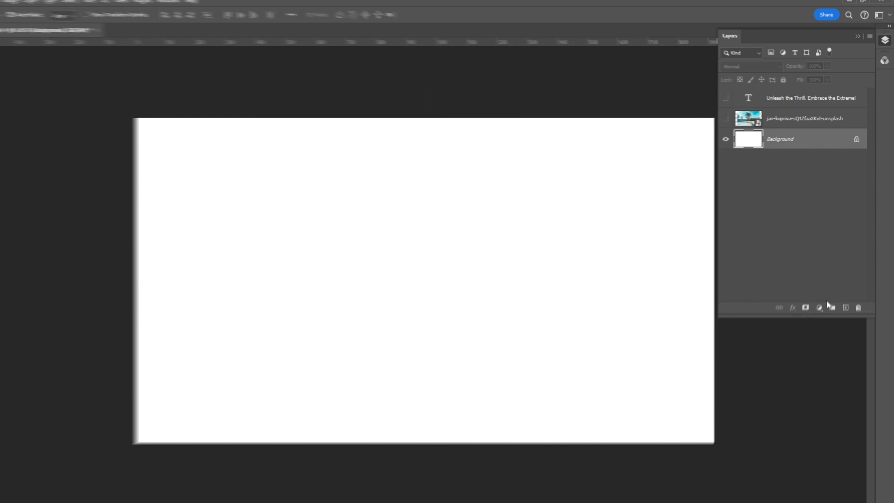
left_click(820, 307)
left_click(831, 319)
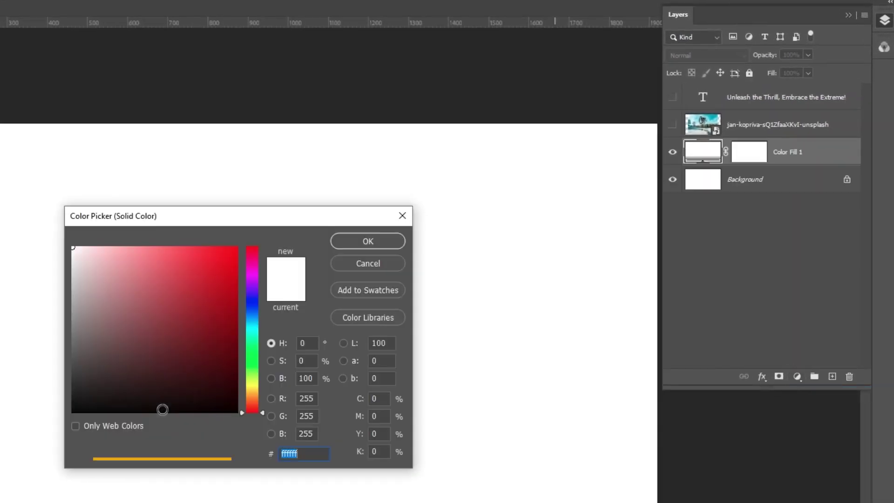
type("b7")
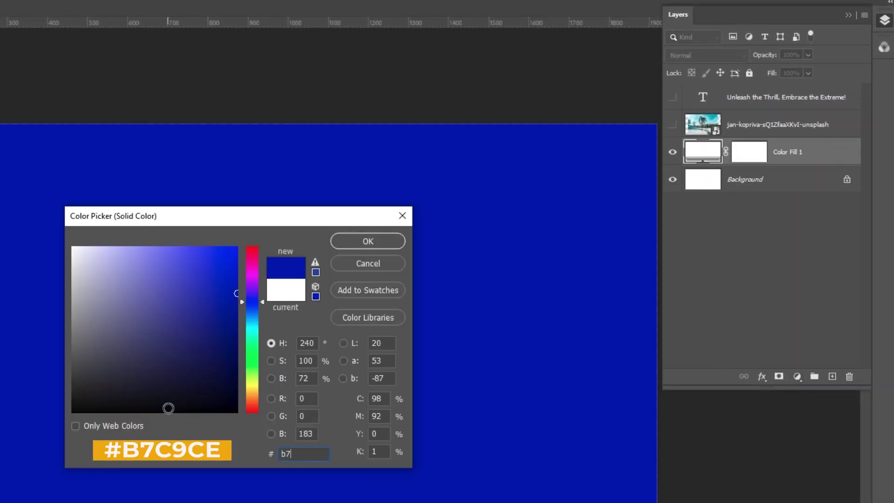
type("c9ce")
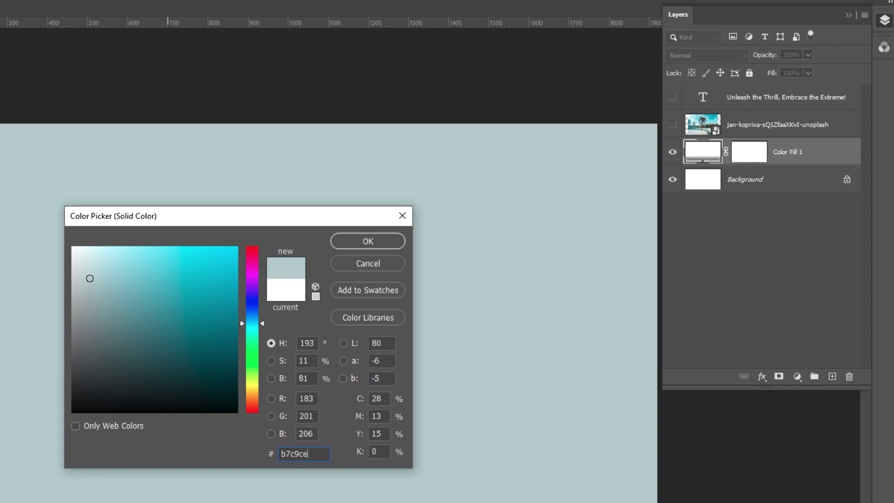
left_click(354, 243)
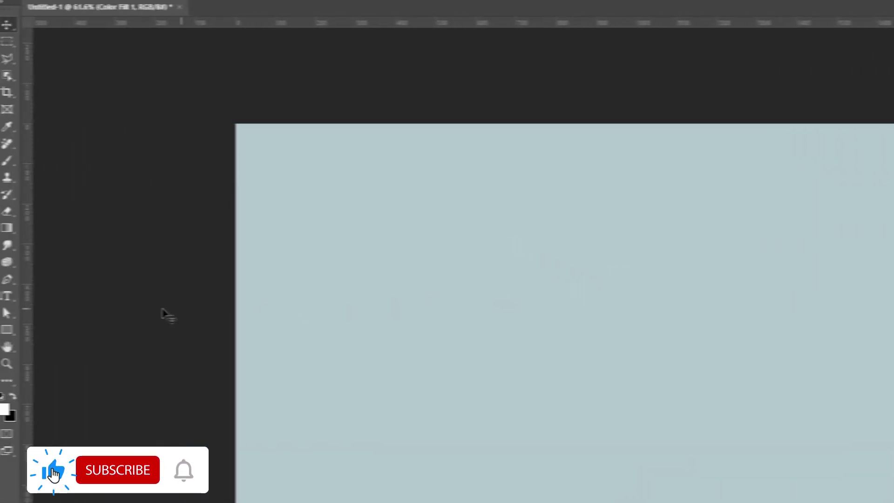
Step: Type BMX on the canvas with the Vertical Type Tool
right_click(7, 296)
left_click(71, 309)
left_click(549, 251)
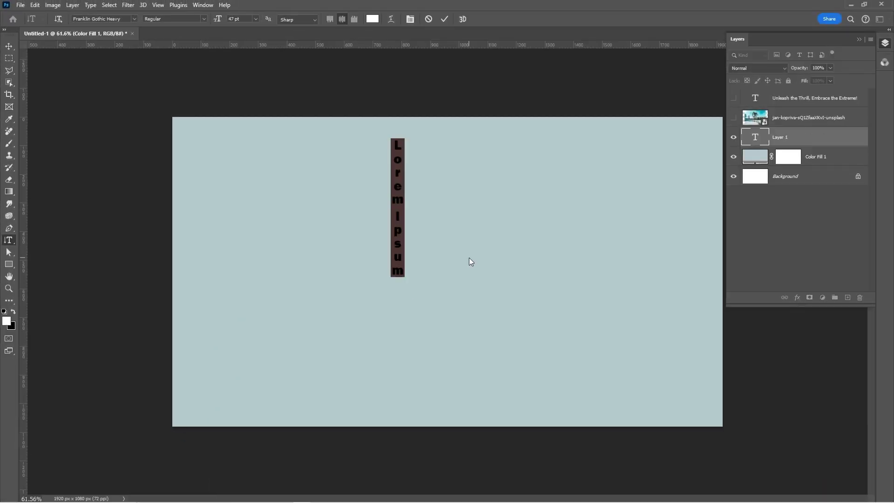
type("BMX")
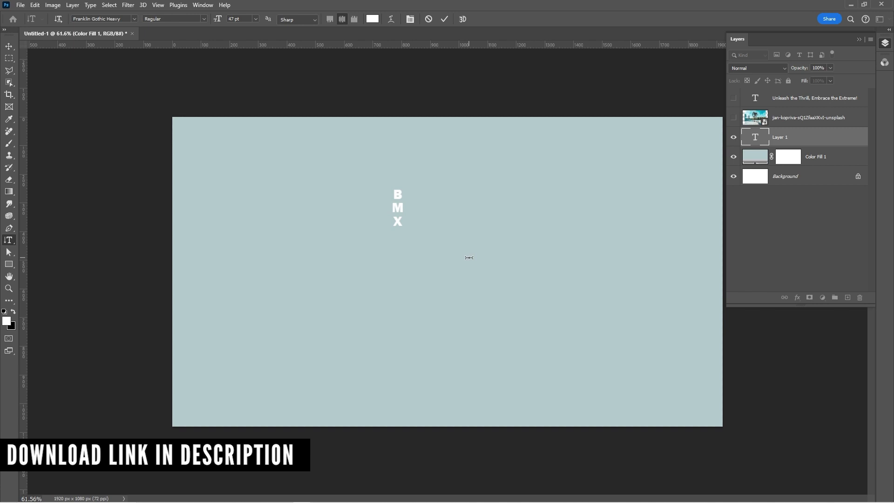
Step: Tighten the BMX letters to -360 tracking in the Character panel and commit the text
left_click_drag(399, 227, 398, 188)
left_click(252, 6)
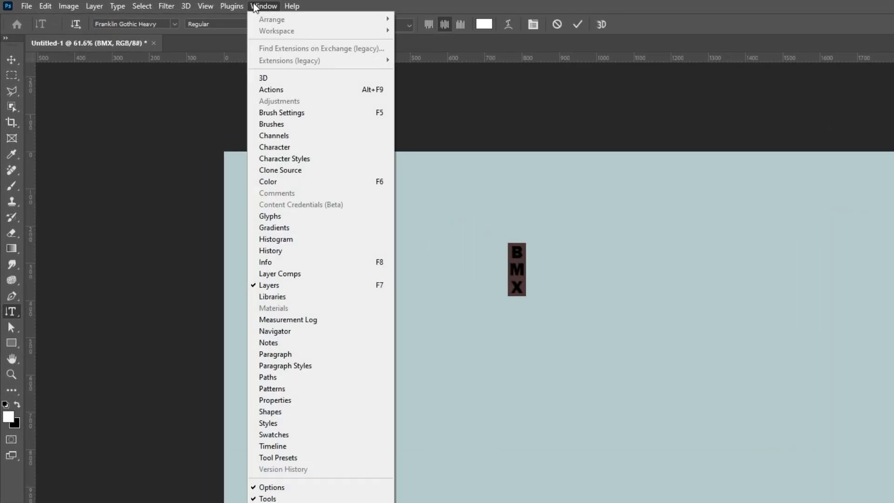
left_click(276, 146)
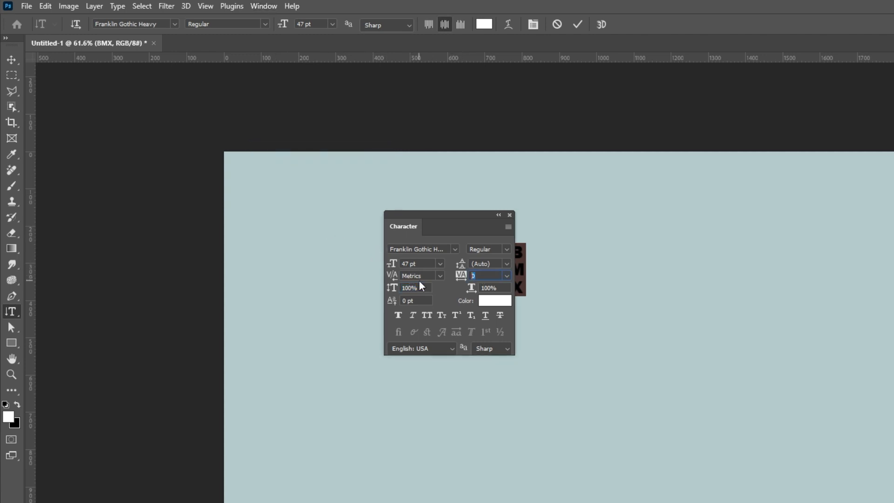
type("-360")
key("Tab")
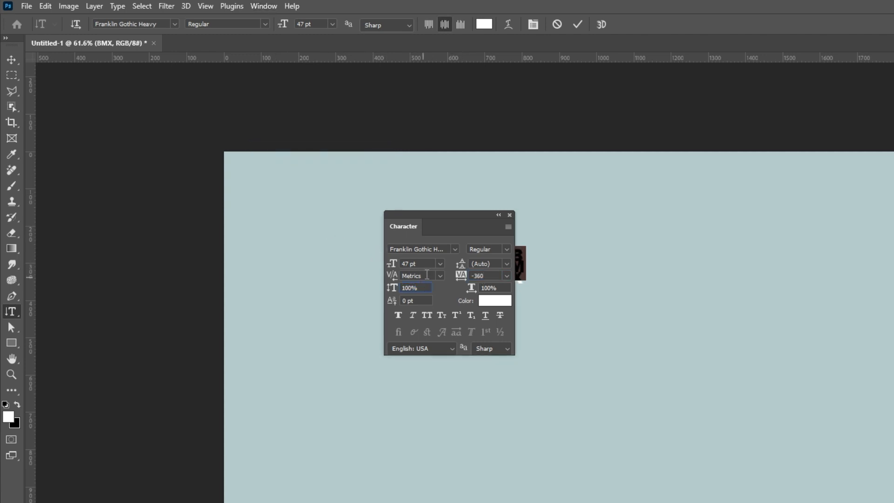
left_click(511, 215)
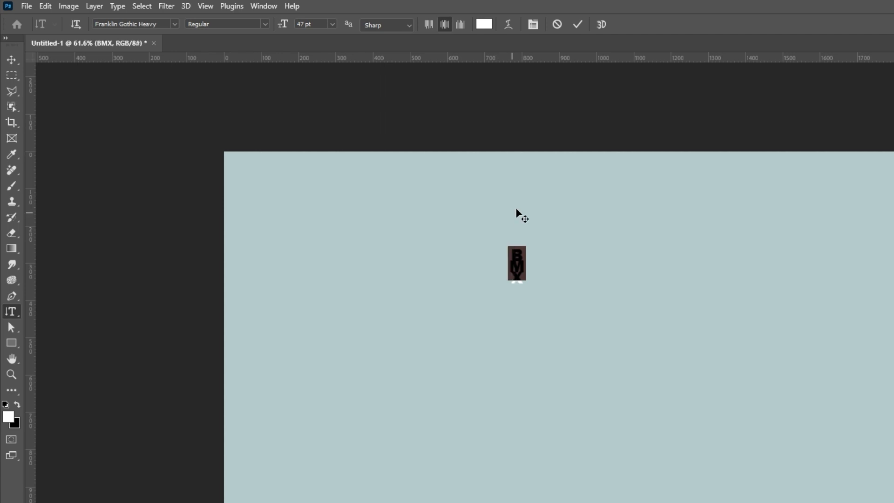
left_click(577, 23)
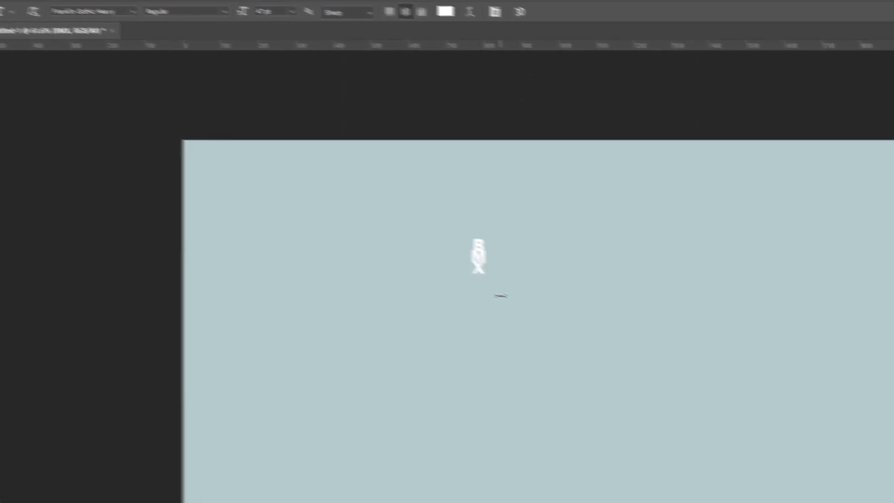
Step: Free-transform the BMX text much taller and move it right and down into the canvas
key("ctrl+t")
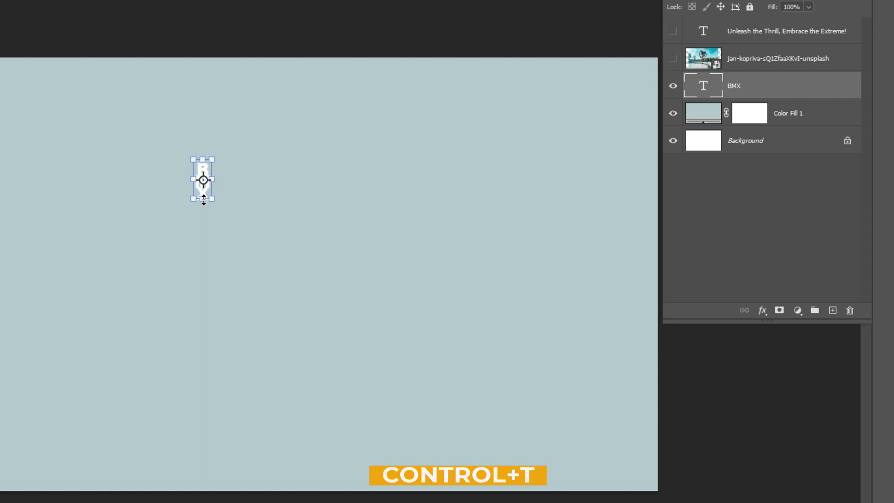
left_click_drag(201, 202, 201, 311)
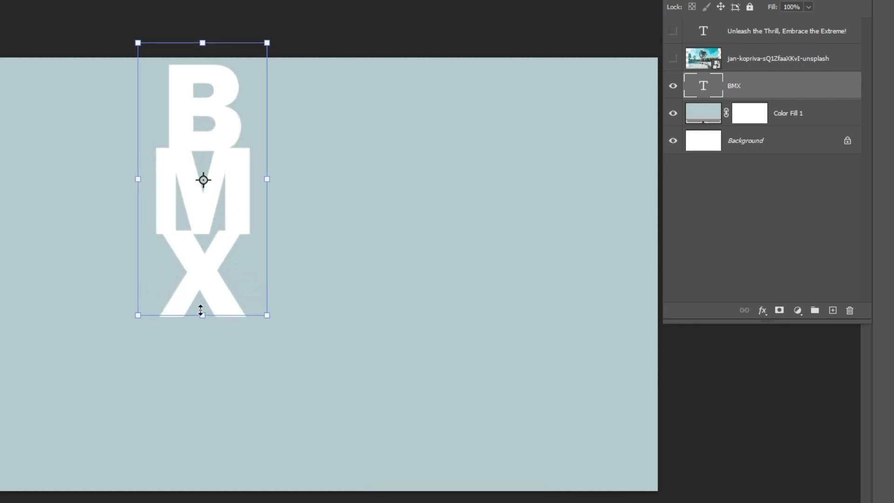
left_click_drag(228, 184, 297, 215)
key("Return")
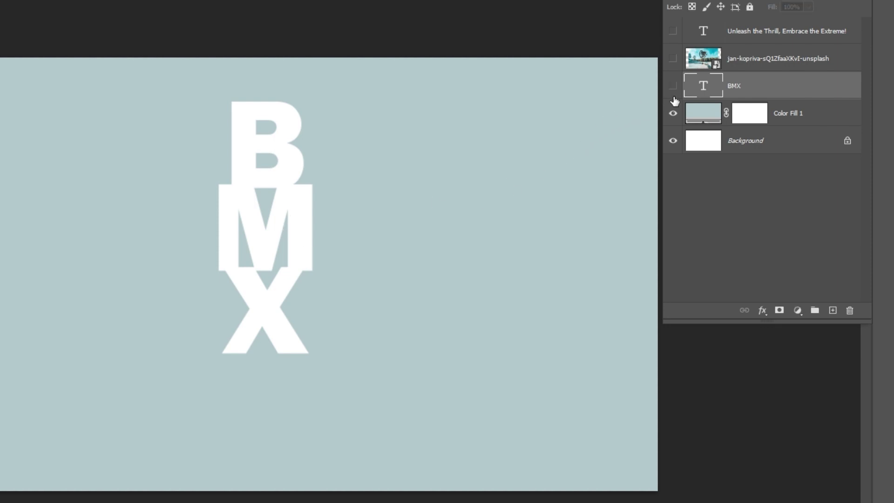
Step: Show the rider photo, select the rider and bike with Object Selection, and add a layer mask
left_click(674, 61)
left_click(754, 61)
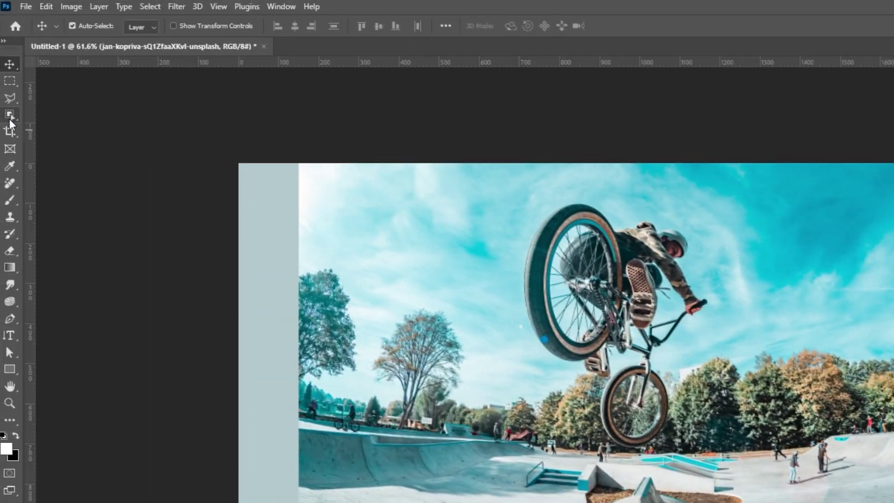
right_click(9, 119)
left_click(60, 115)
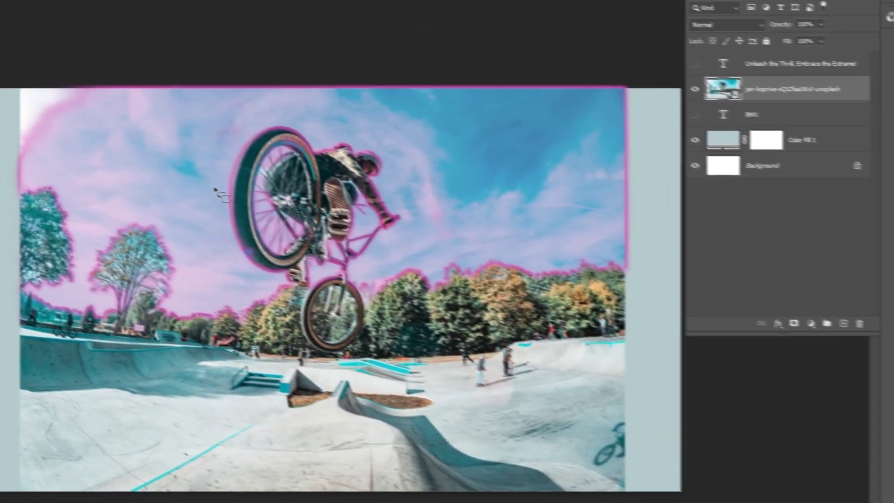
left_click_drag(310, 276, 336, 159)
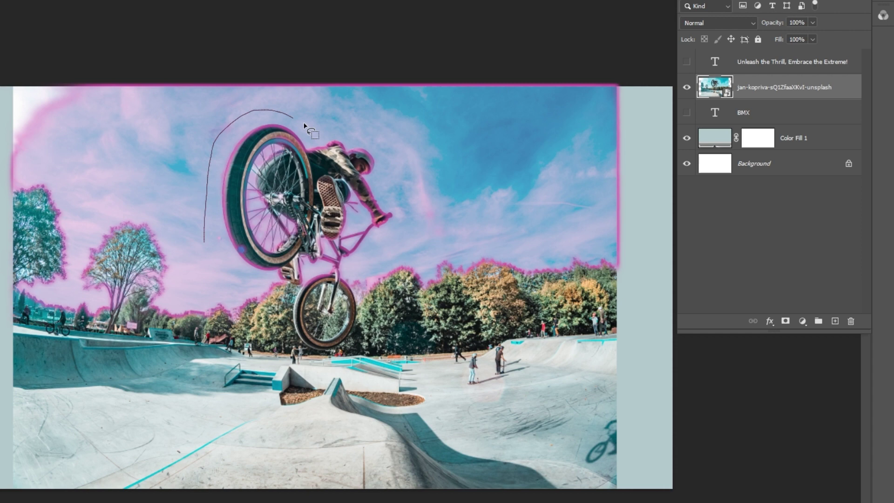
mouse_move(304, 125)
left_mouse_down()
mouse_move(387, 191)
mouse_move(361, 270)
left_mouse_up()
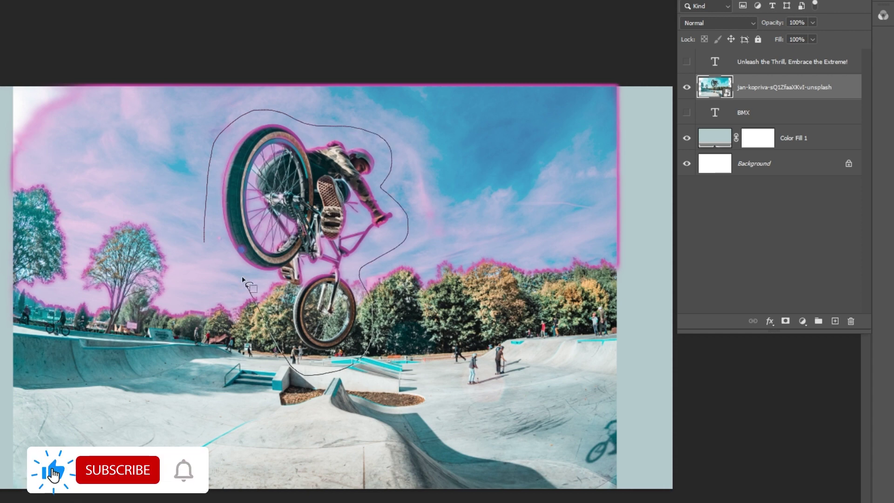
left_click_drag(243, 279, 182, 269)
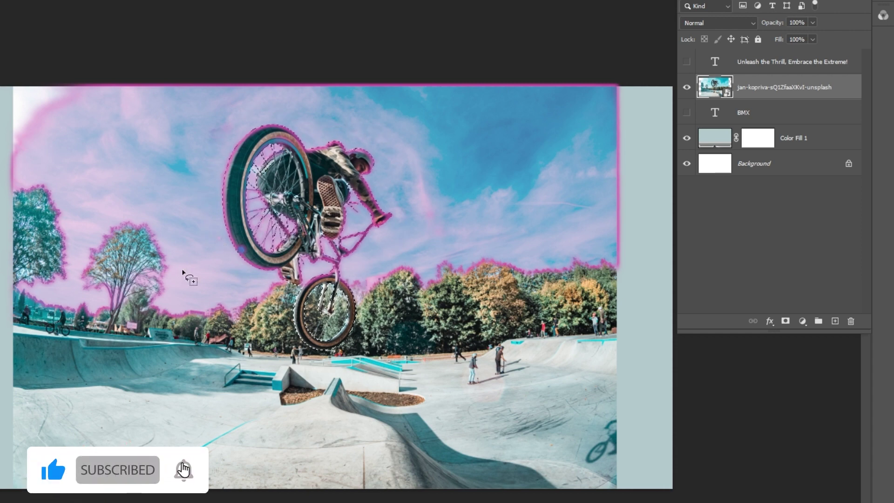
left_click(786, 321)
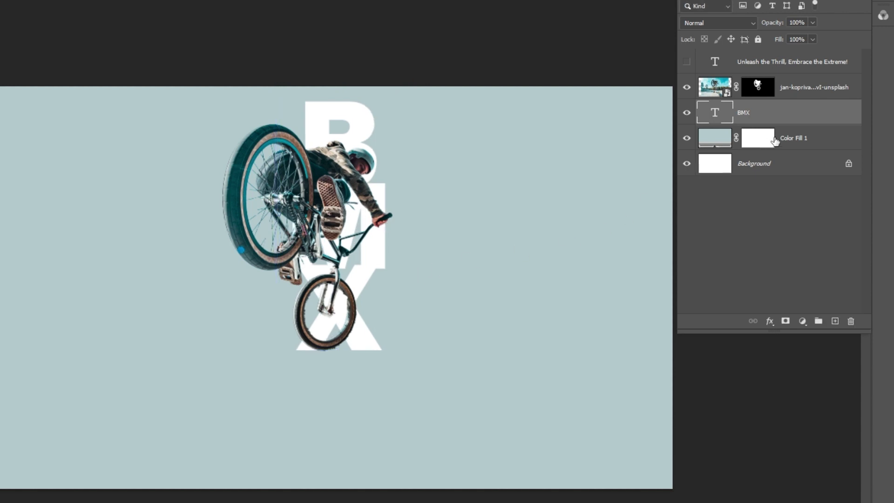
Step: Make the rider photo a clipping mask on the BMX text layer
left_click(795, 93)
right_click(784, 89)
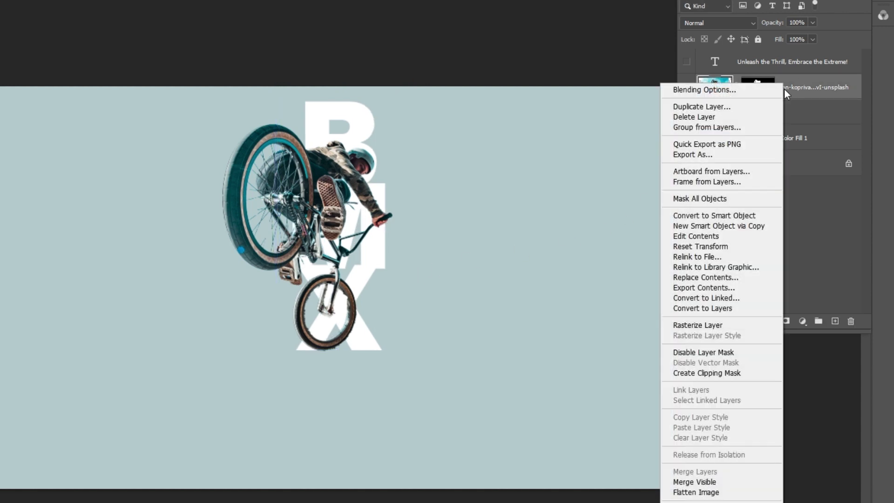
left_click(711, 373)
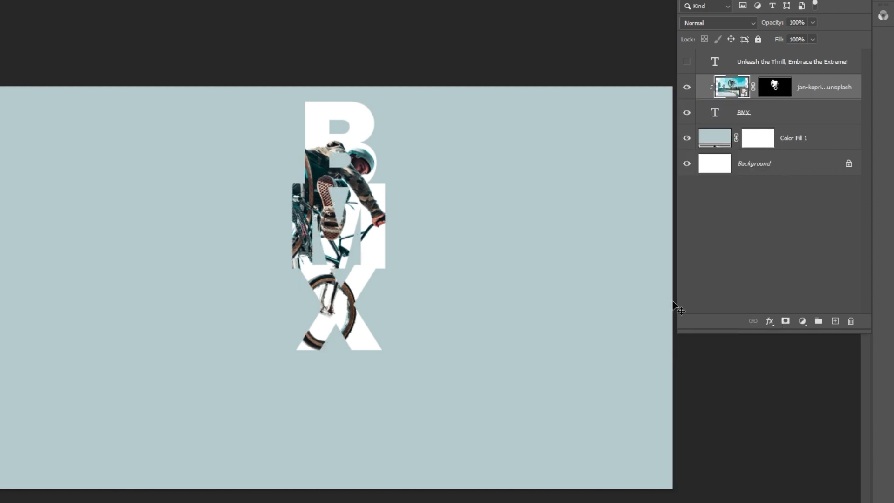
Step: Load the BMX letters' outline as a selection from the text layer thumbnail
left_click(716, 112, "ctrl")
left_click(716, 112)
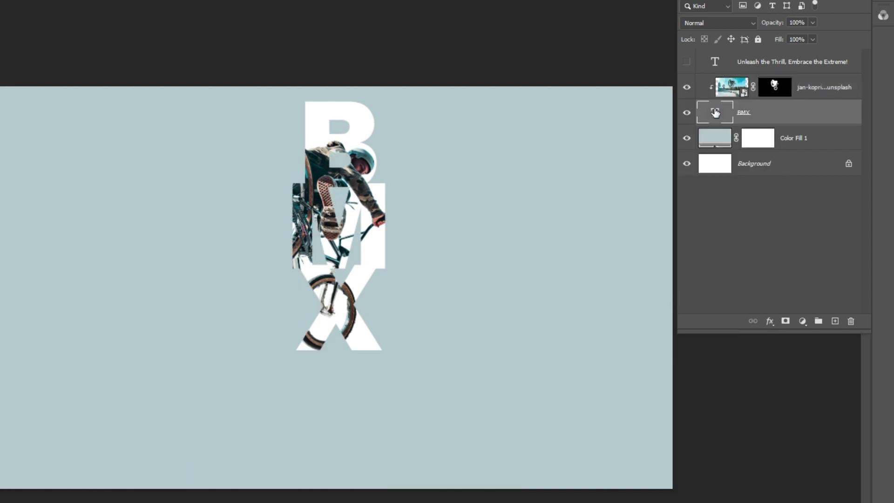
left_click(715, 112, "ctrl")
Step: Paint the photo's mask inside the letter selection so the photo fills the X, M and B, then deselect
key("b")
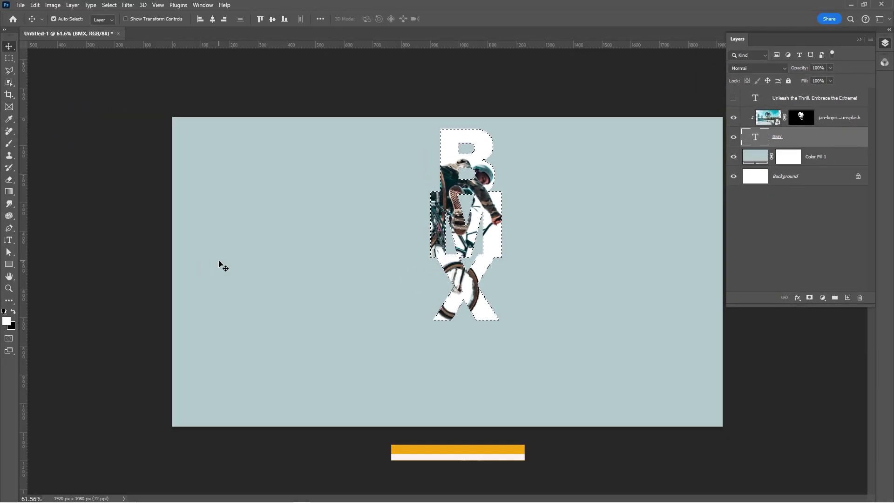
right_click(237, 264)
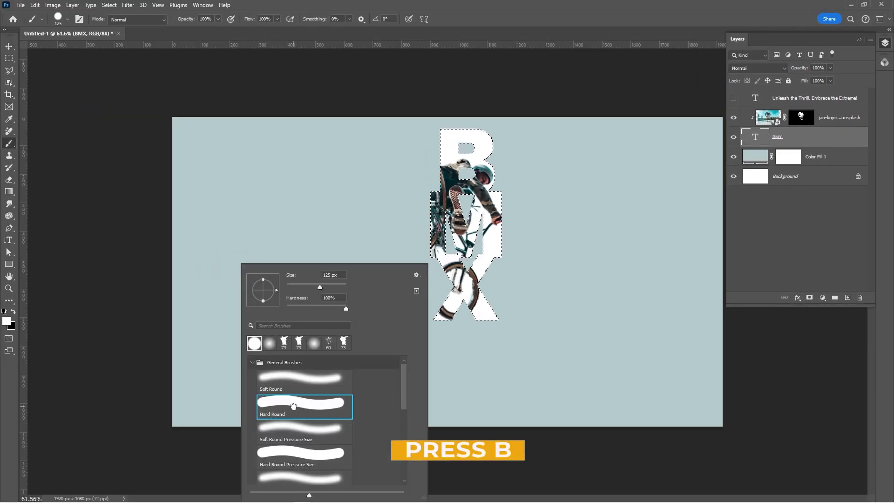
key("Escape")
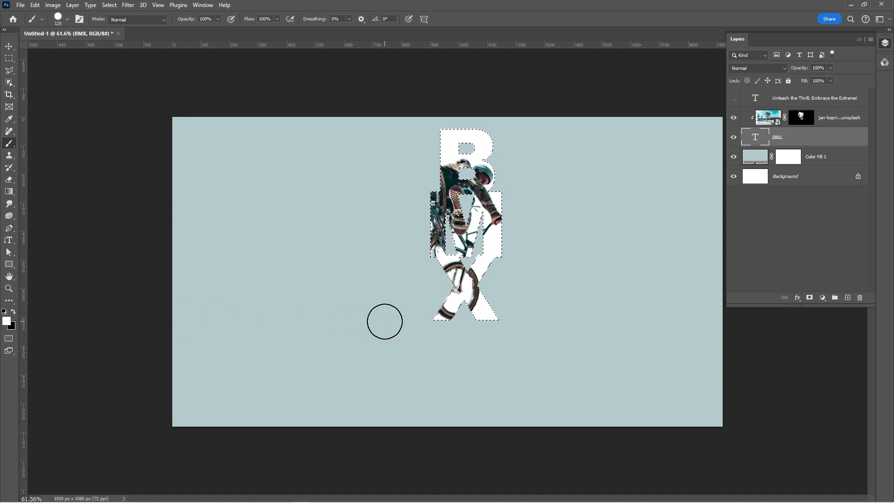
left_click(802, 117)
key("x")
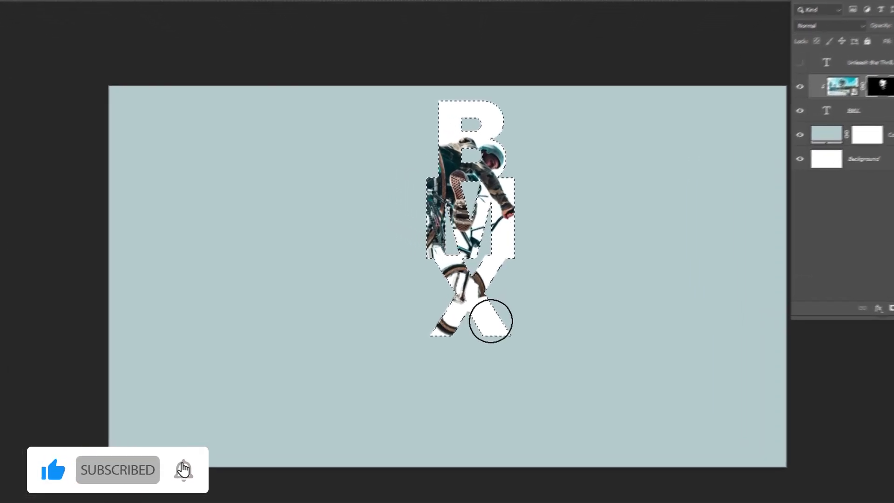
left_click_drag(490, 321, 469, 305)
mouse_move(459, 245)
left_mouse_down()
mouse_move(503, 230)
mouse_move(510, 145)
mouse_move(465, 101)
left_mouse_up()
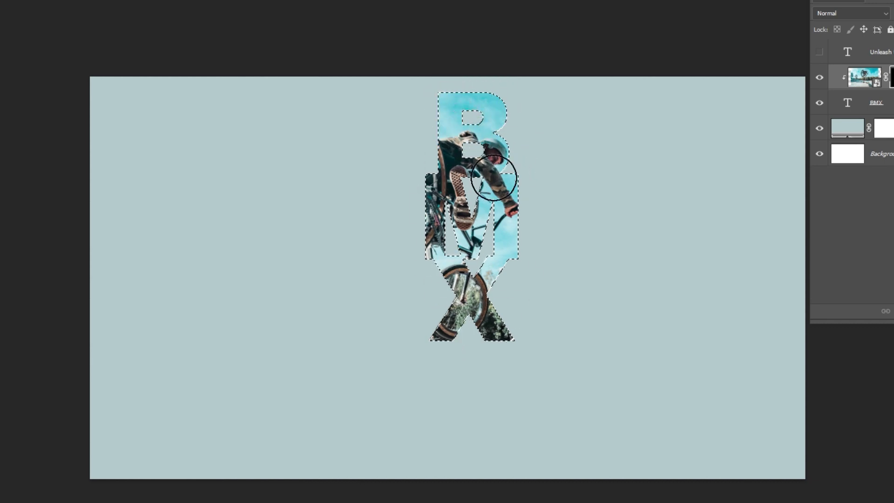
key("ctrl+d")
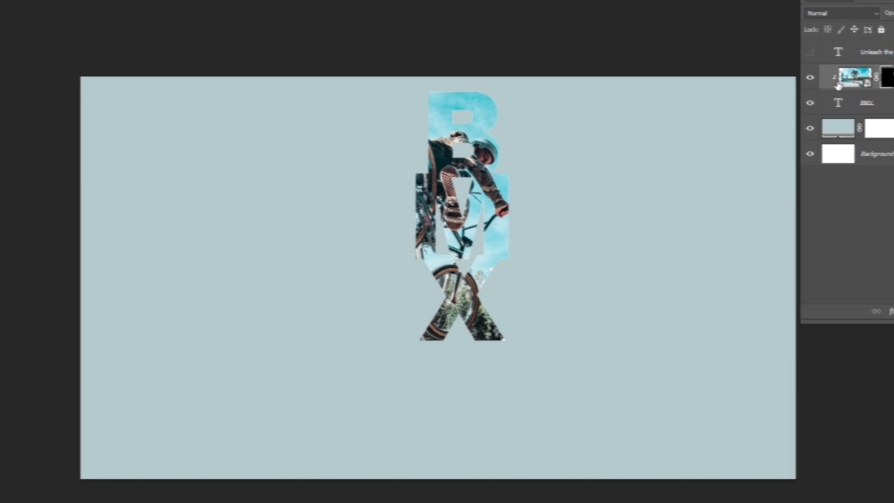
Step: Duplicate the rider photo, select everything outside the BMX letters, and target the copy's mask
key("ctrl+j")
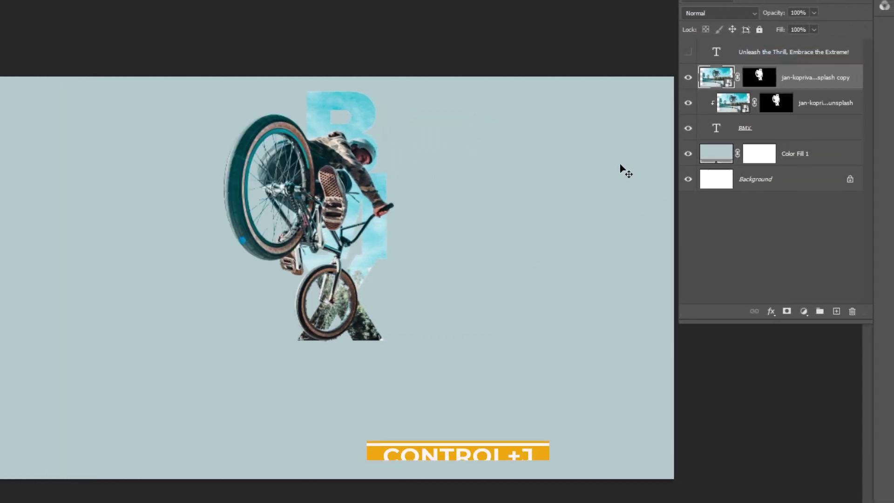
left_click(714, 132)
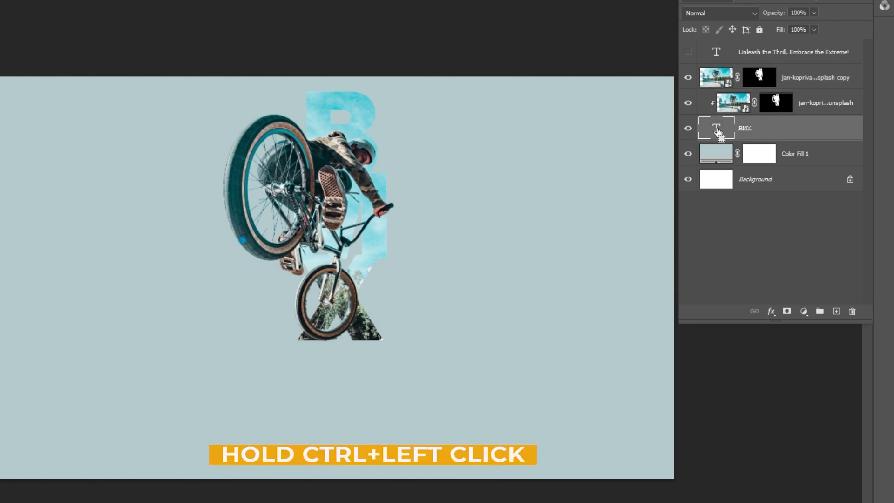
left_click(719, 131, "ctrl")
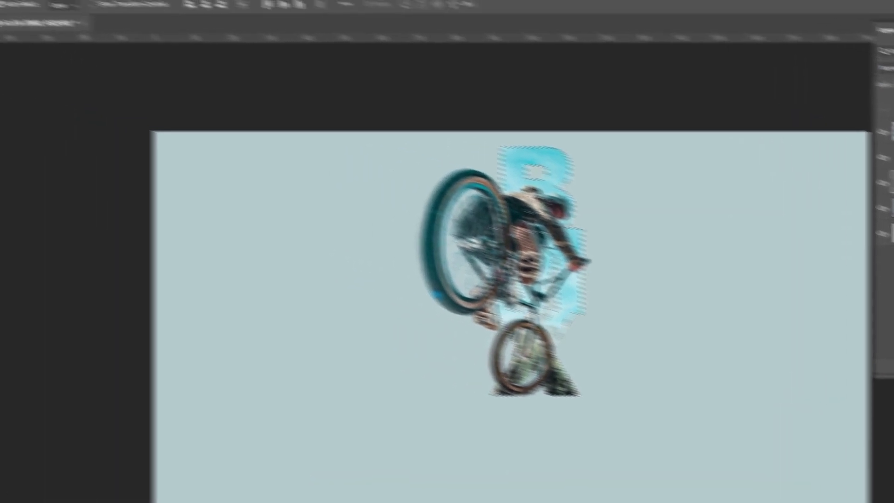
left_click(141, 5)
left_click(163, 56)
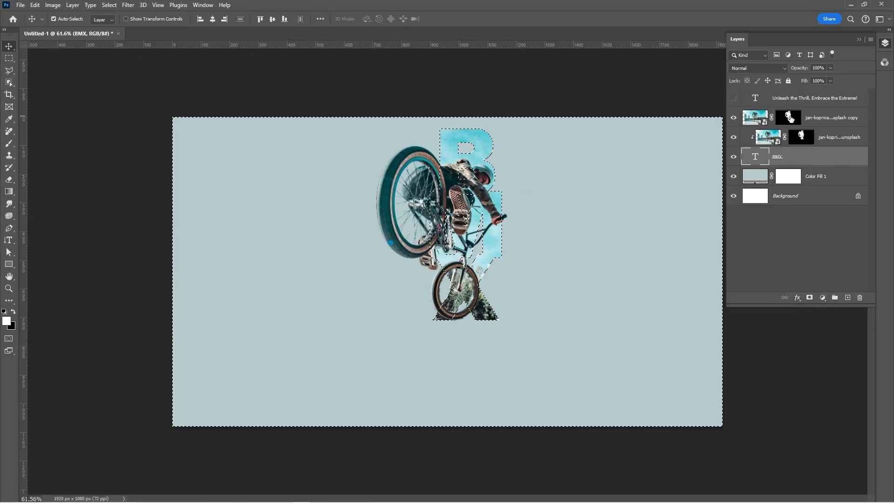
left_click(790, 119)
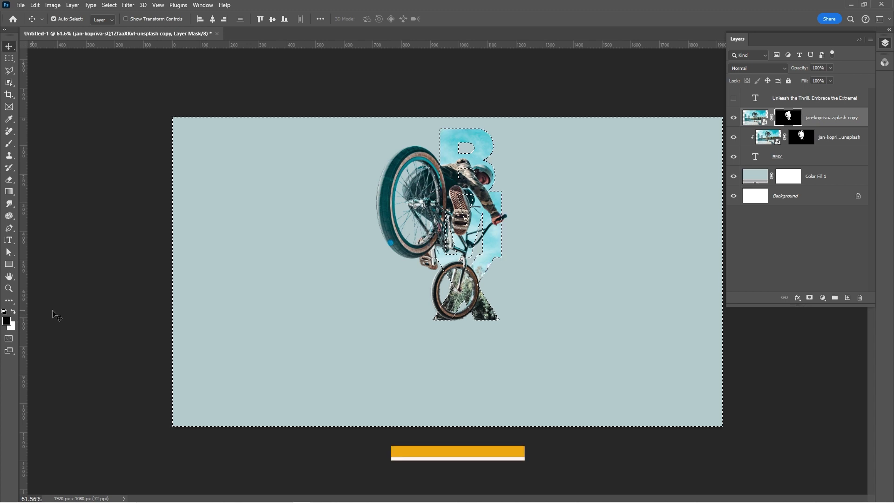
Step: Brush the copy's mask so the rider overlaps the letters, then deselect
key("b")
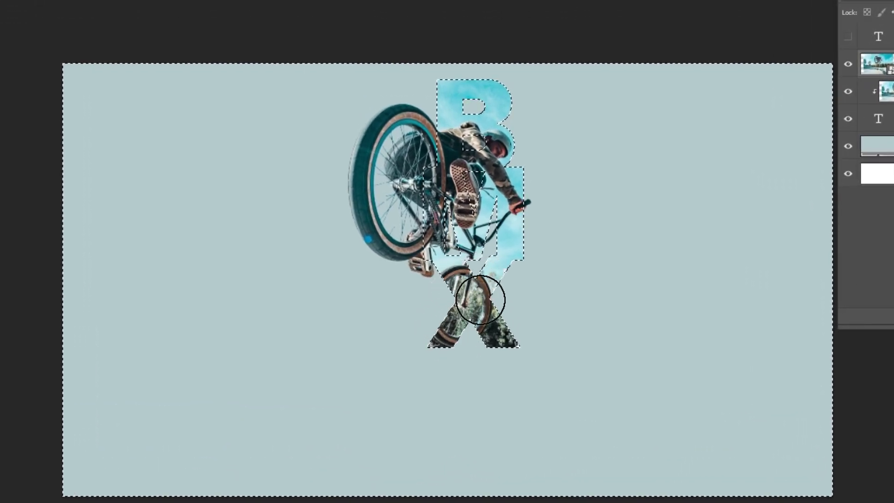
mouse_move(479, 195)
left_mouse_down()
mouse_move(483, 213)
mouse_move(486, 116)
mouse_move(493, 182)
left_mouse_up()
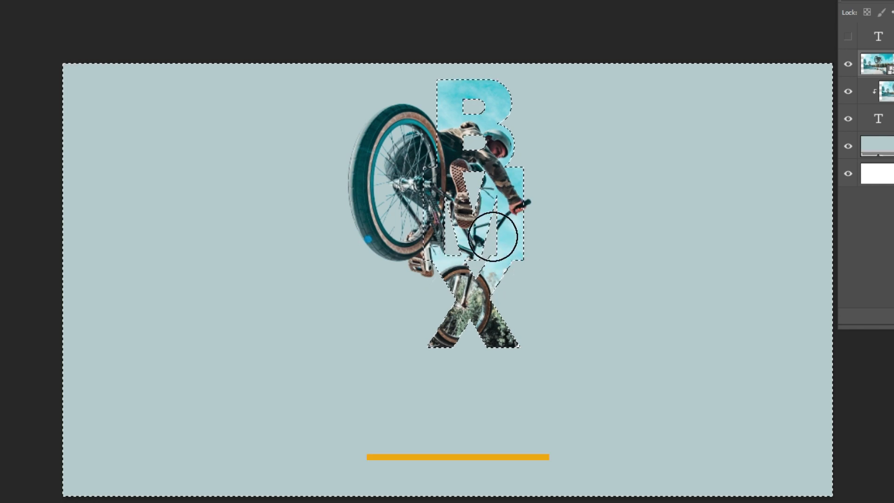
key("ctrl+d")
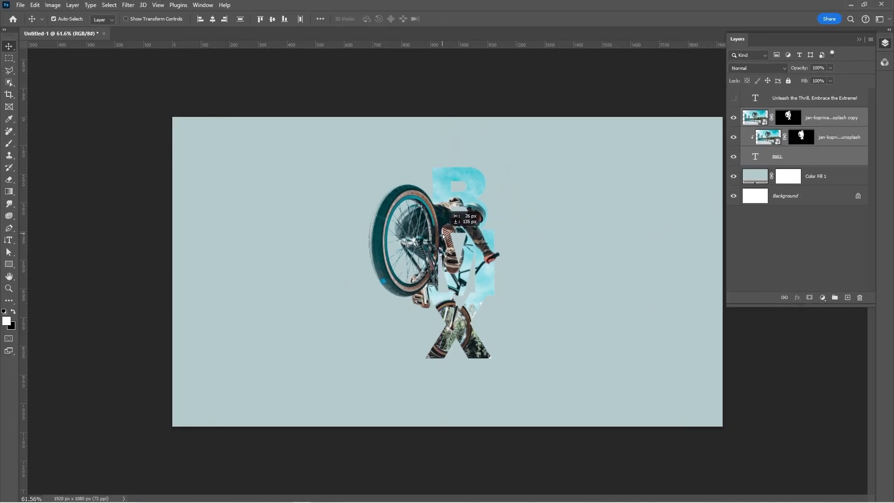
Step: Scale the letters and rider layers up to about 120%
key("ctrl+t")
left_click_drag(436, 155, 437, 126)
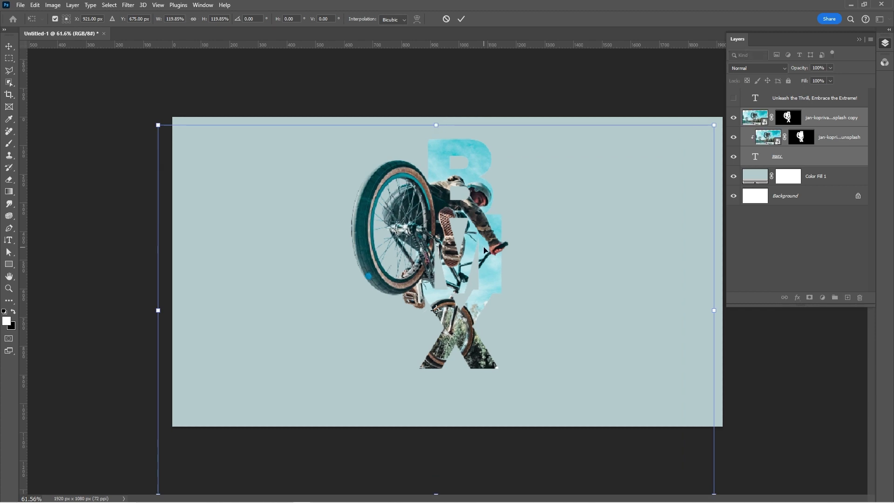
key("Return")
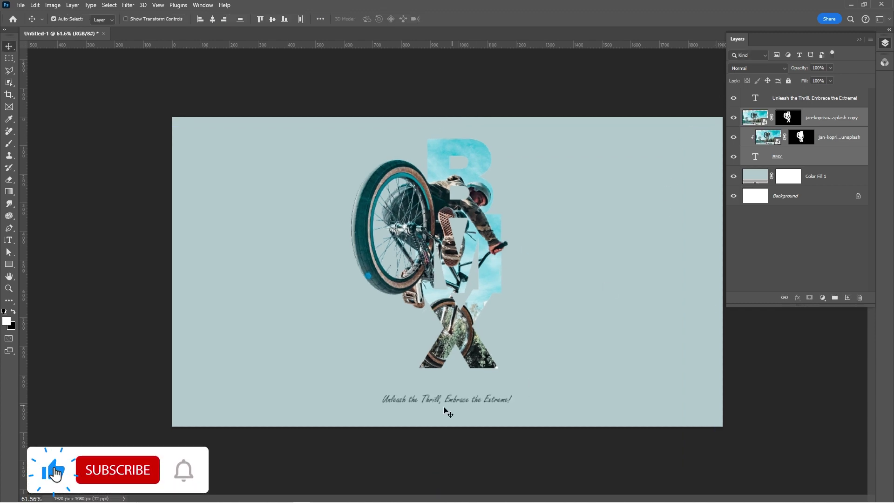
Step: Move the tagline "Unleash the Thrill, Embrace the Extreme!" just under the lettering and edit it
left_click_drag(445, 410, 437, 386)
double_click(436, 384)
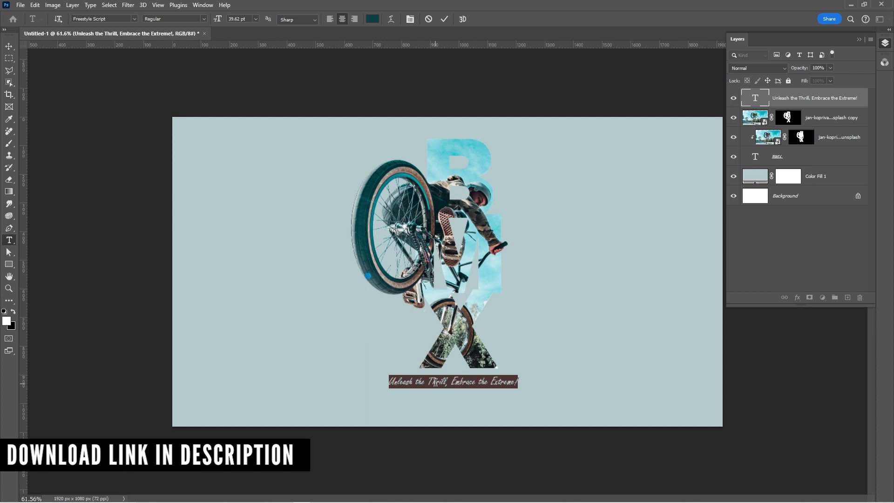
key("ctrl+Return")
Step: Add a new layer above Color Fill 1 and pick a Soft Round brush at 0% hardness
key("v")
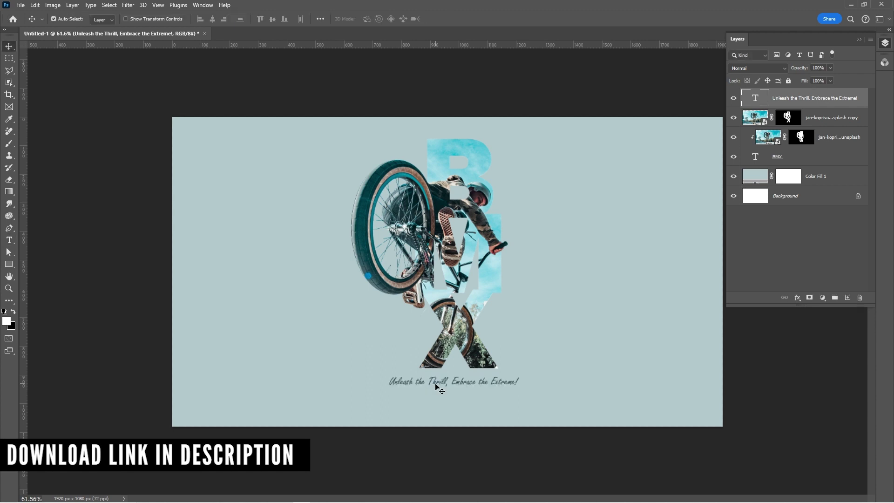
left_click(831, 180)
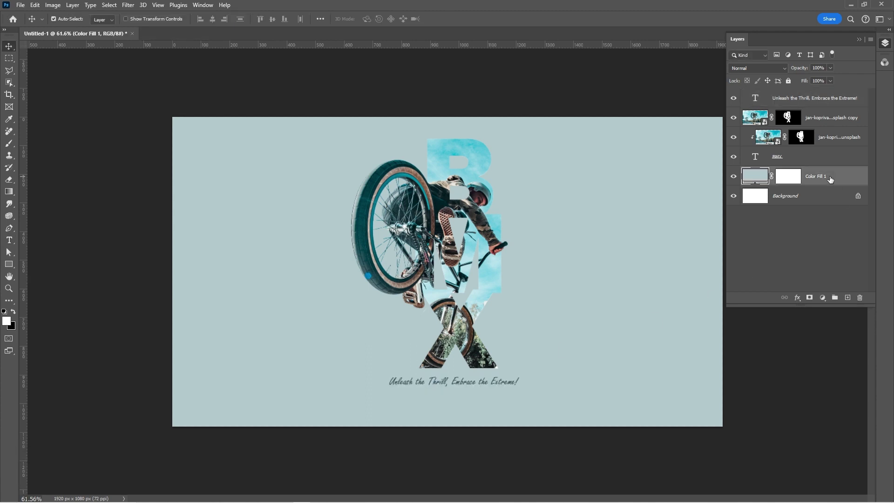
left_click(848, 298)
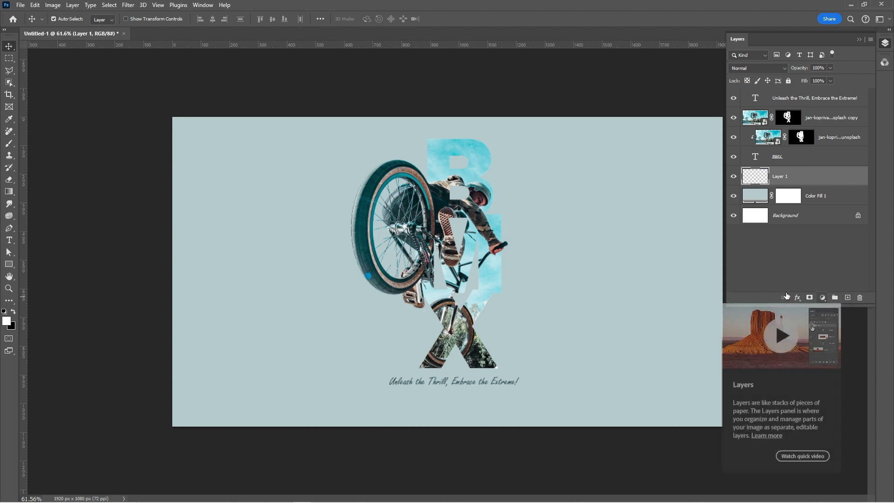
key("b")
right_click(523, 247)
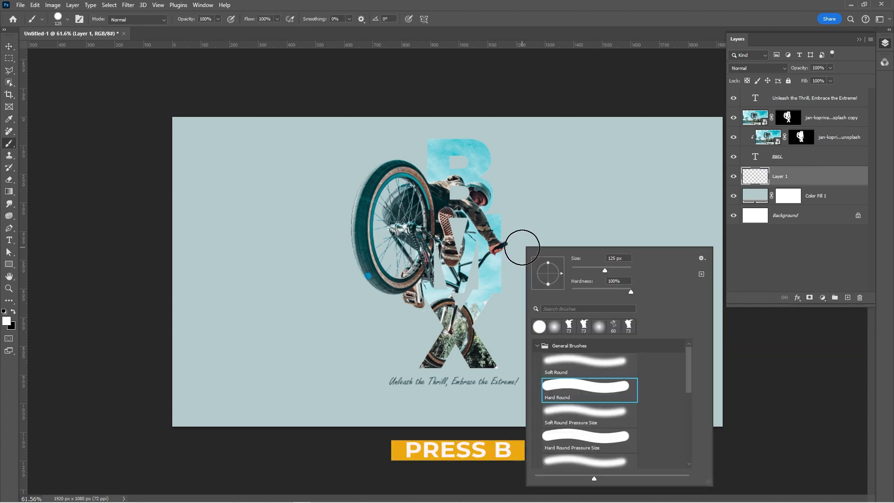
left_click(572, 359)
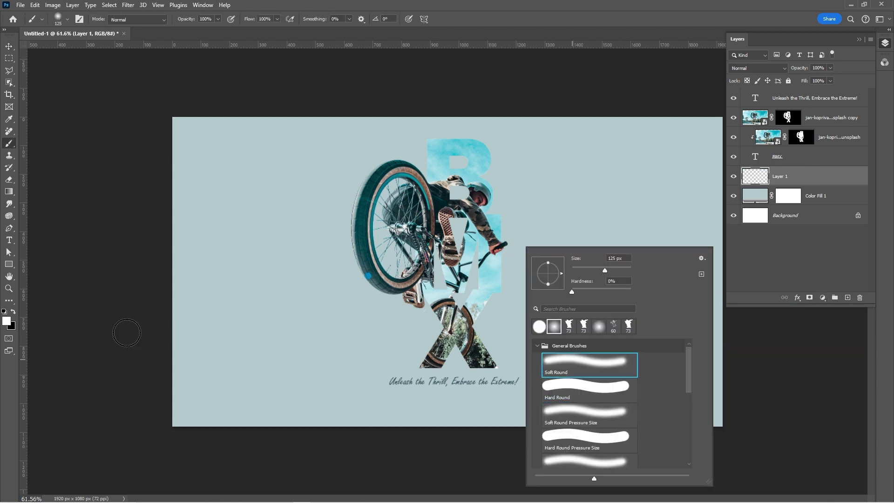
Step: Dab a 1900 px #ebfbff soft glow at the canvas centre
left_click(7, 321)
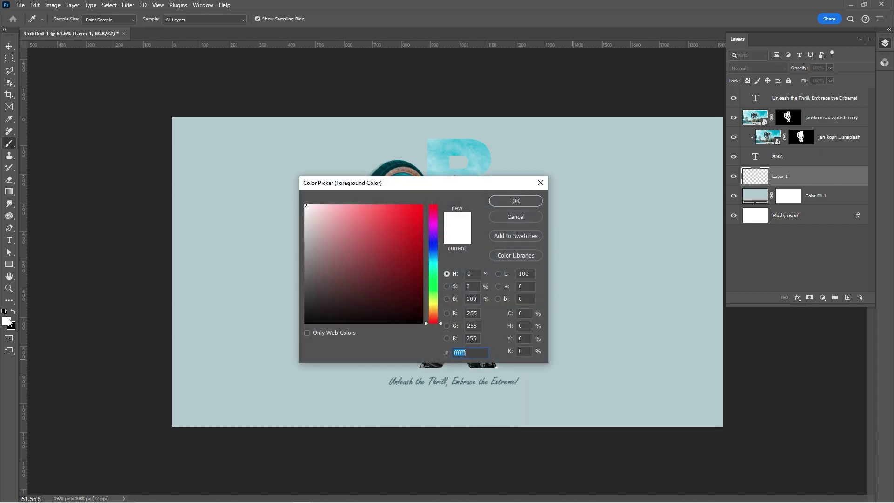
left_click(240, 335)
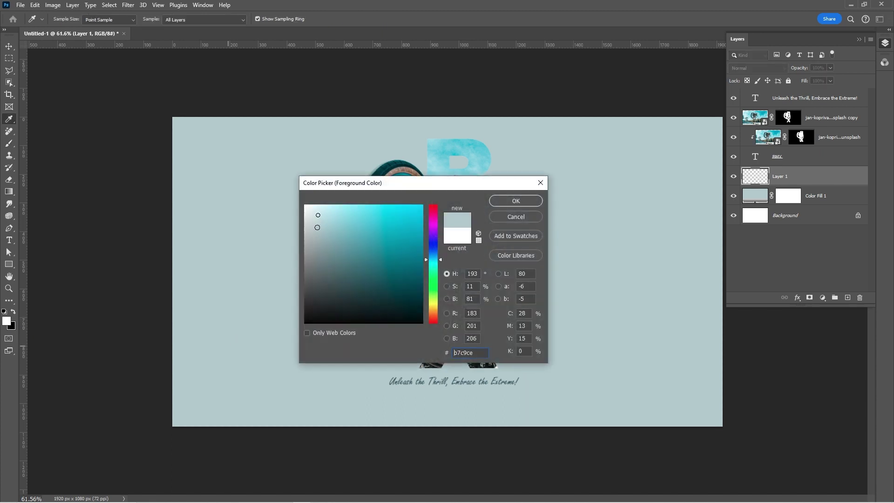
left_click(527, 200)
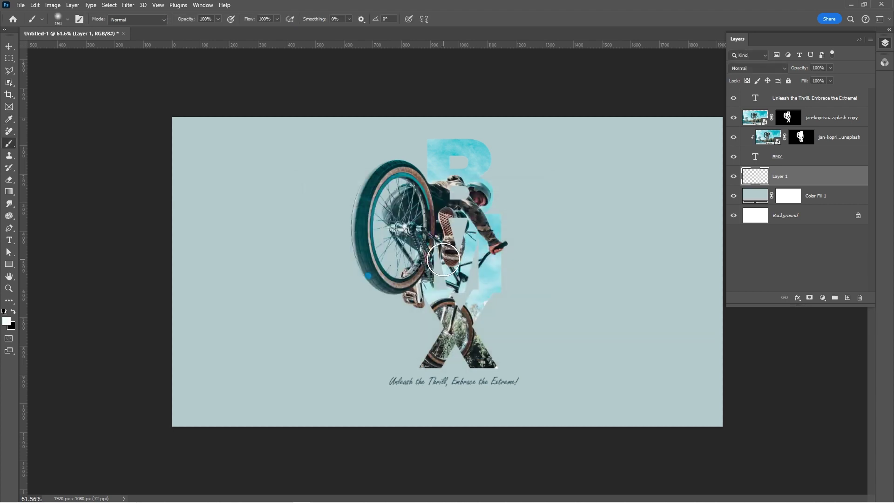
key("bracketright")
key("bracketright")
key("bracketright")
key("bracketright")
key("bracketright")
key("bracketright")
key("bracketright")
key("bracketright")
key("bracketright")
key("bracketright")
key("bracketright")
key("bracketright")
key("bracketright")
key("bracketright")
key("bracketright")
key("bracketright")
key("bracketright")
key("bracketright")
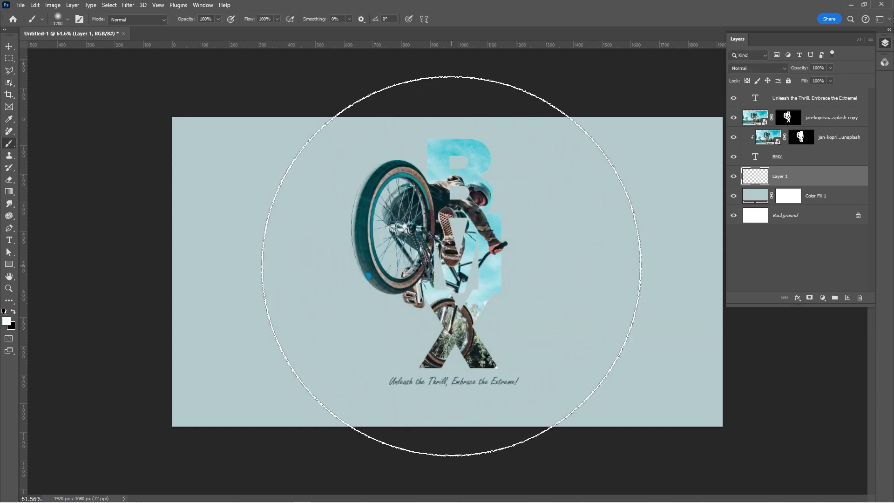
key("bracketright")
key("bracketright")
left_click(452, 266)
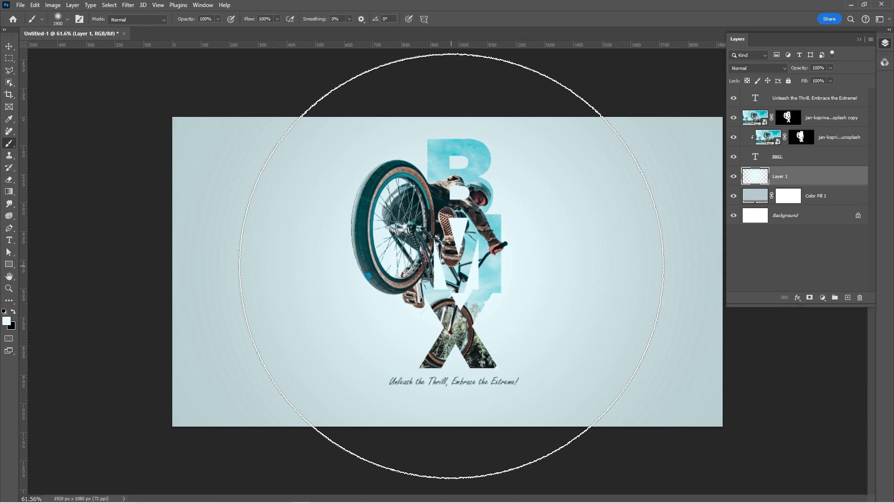
key("v")
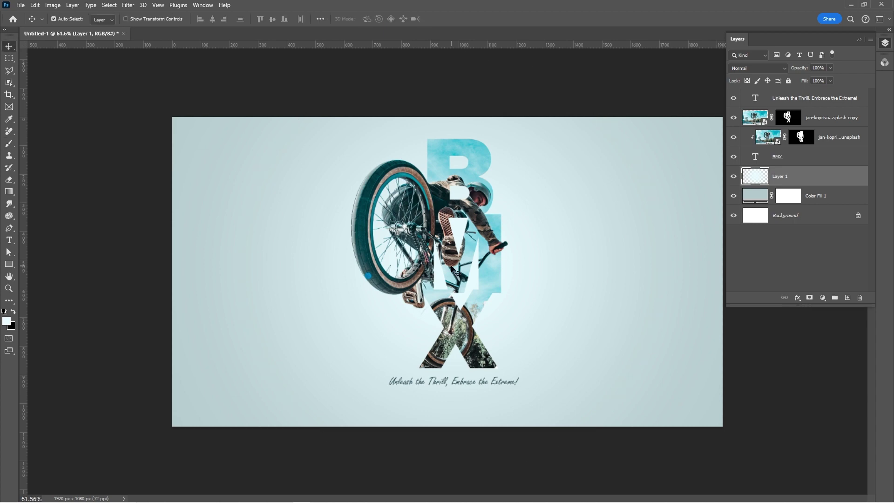
left_click(734, 177)
left_click(734, 177)
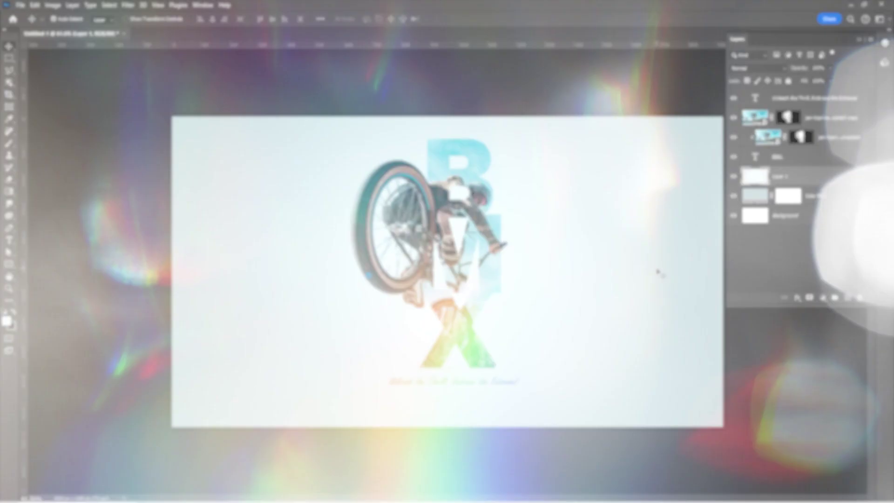